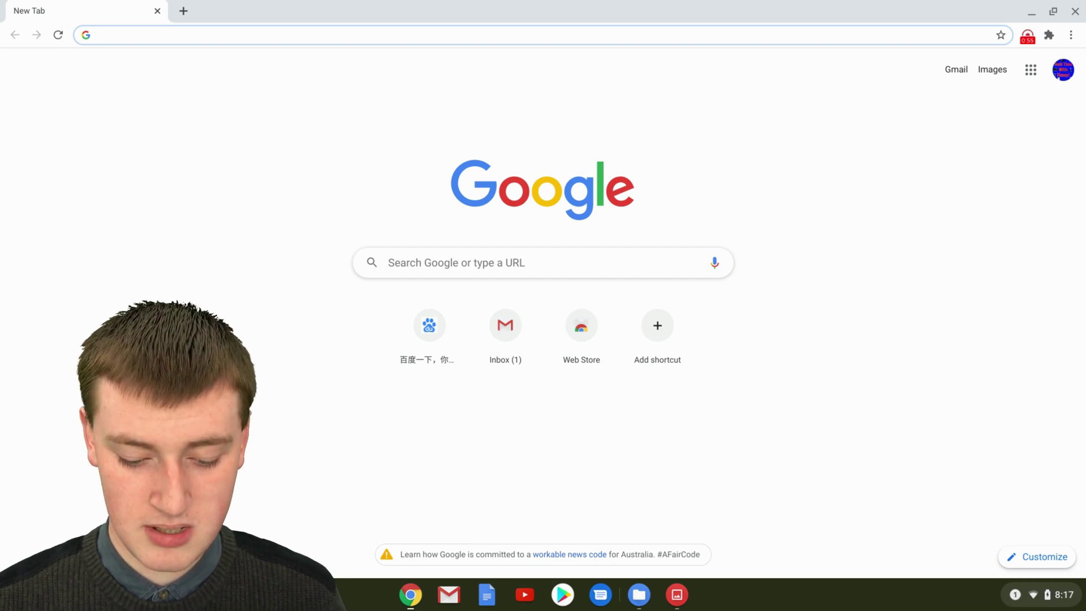
Load techtimewithtimmy.com and bookmark the homepage as 'Tech Time With Timmy'.
text(techtimewithtimmy.com)
key(Return)
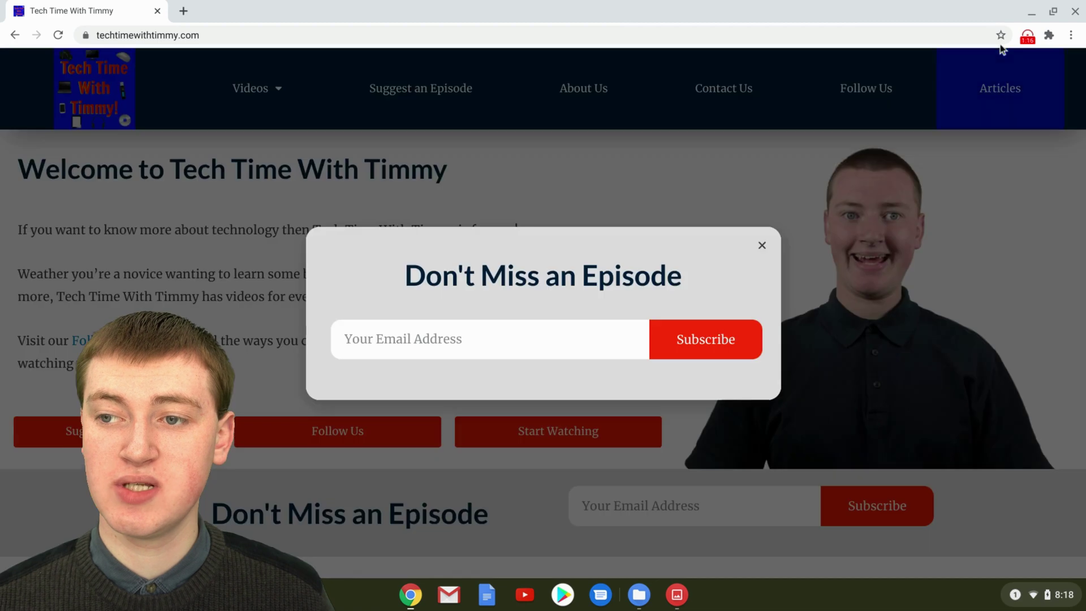
click(1001, 35)
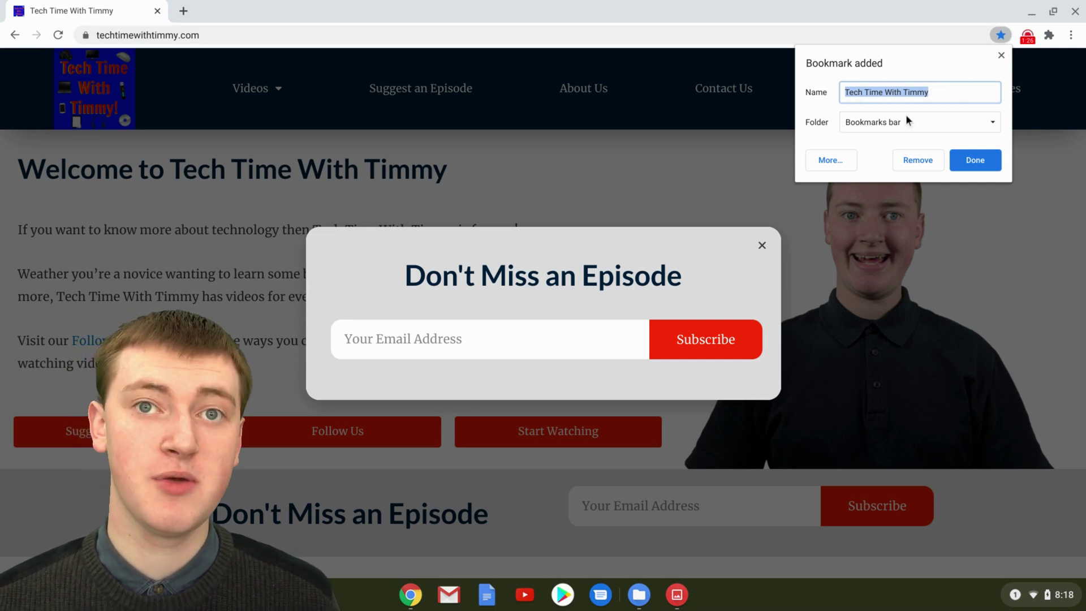
Keep the homepage bookmark unchanged, dismiss the subscribe pop-up, and go to the Videos page.
click(971, 160)
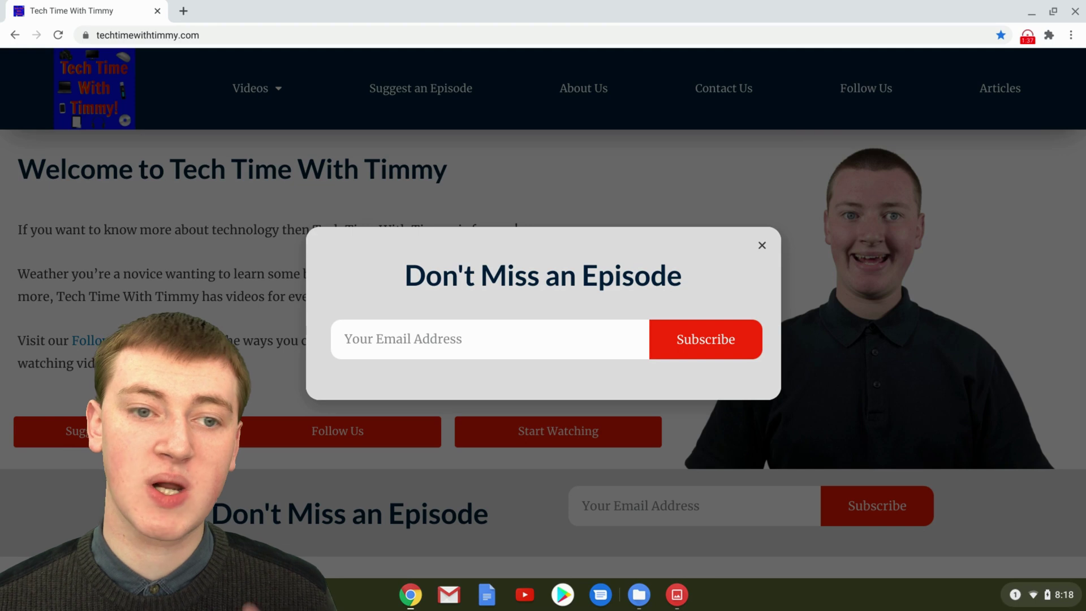
click(762, 245)
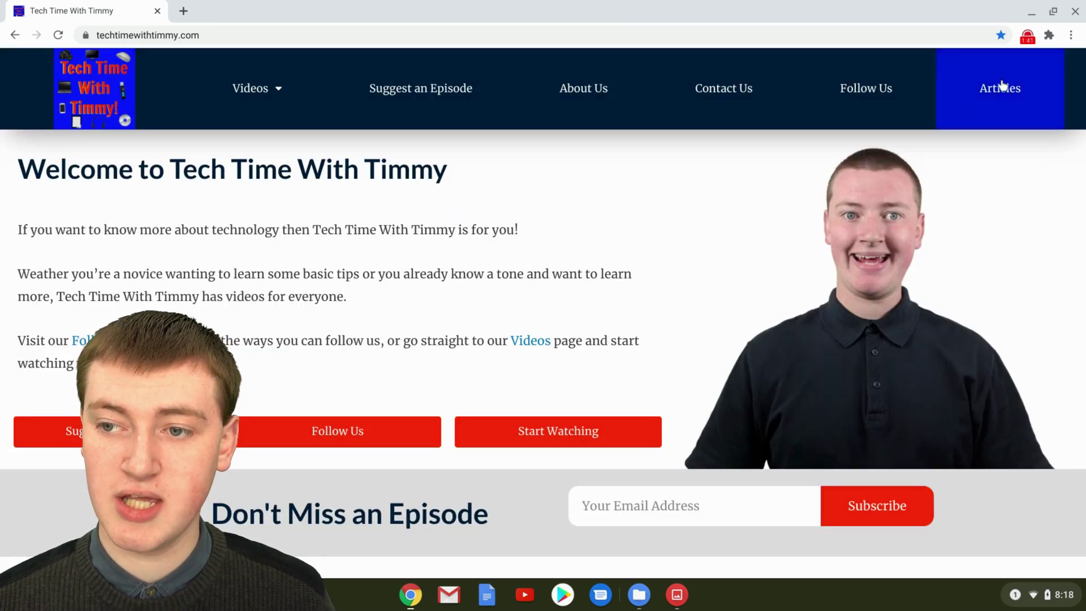
click(244, 83)
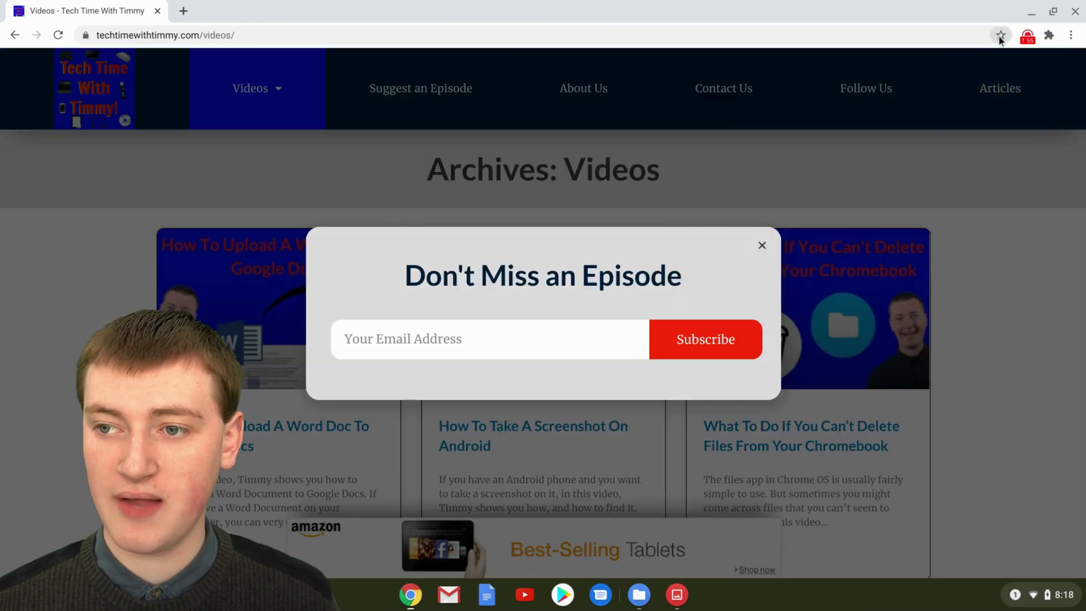
Bookmark the Videos page as 'Videos - Tech Time With Timmy' and bring up its full edit options.
click(1001, 35)
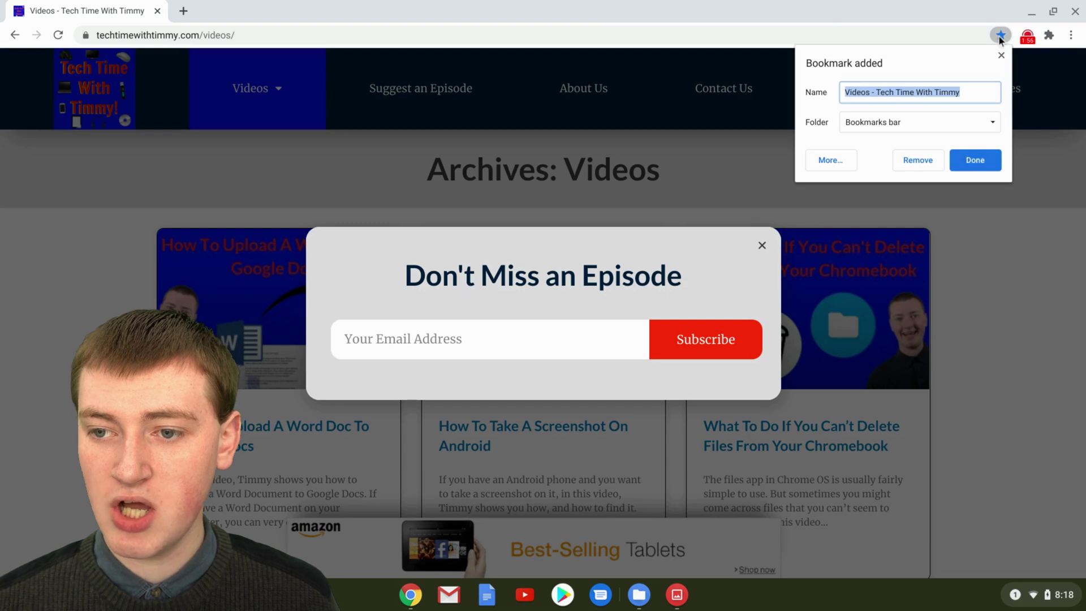
click(836, 160)
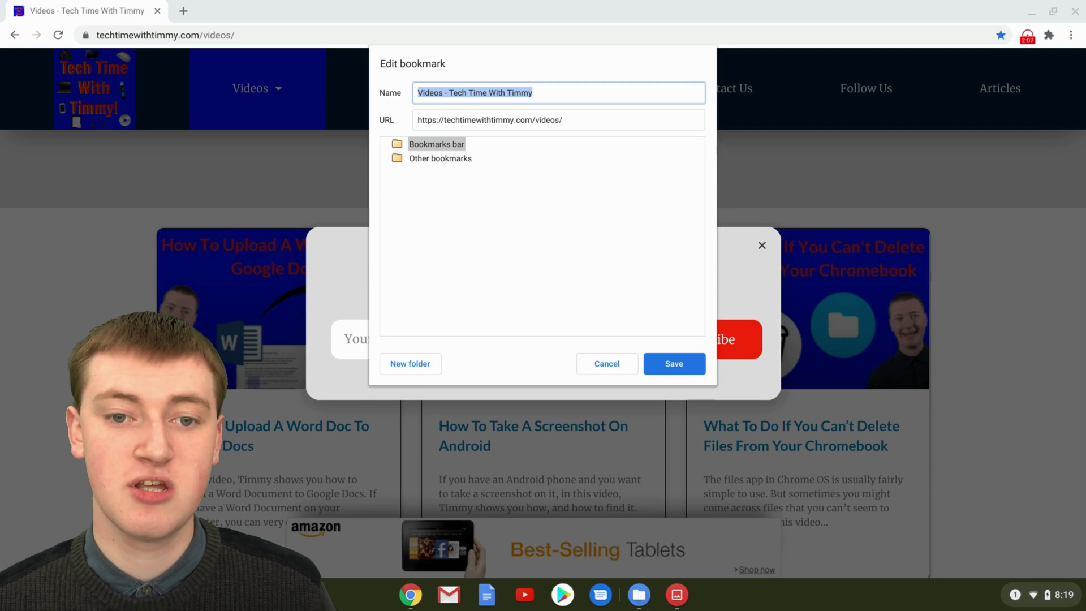
Save the Videos bookmark into a new 'Cool Things' folder on the bookmarks bar.
click(518, 119)
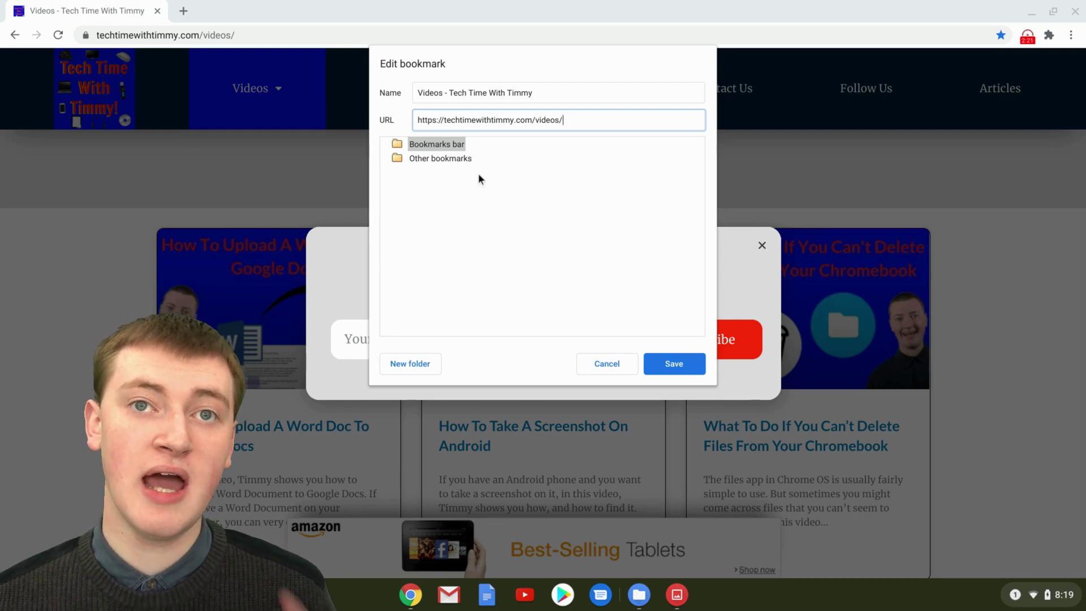
click(415, 366)
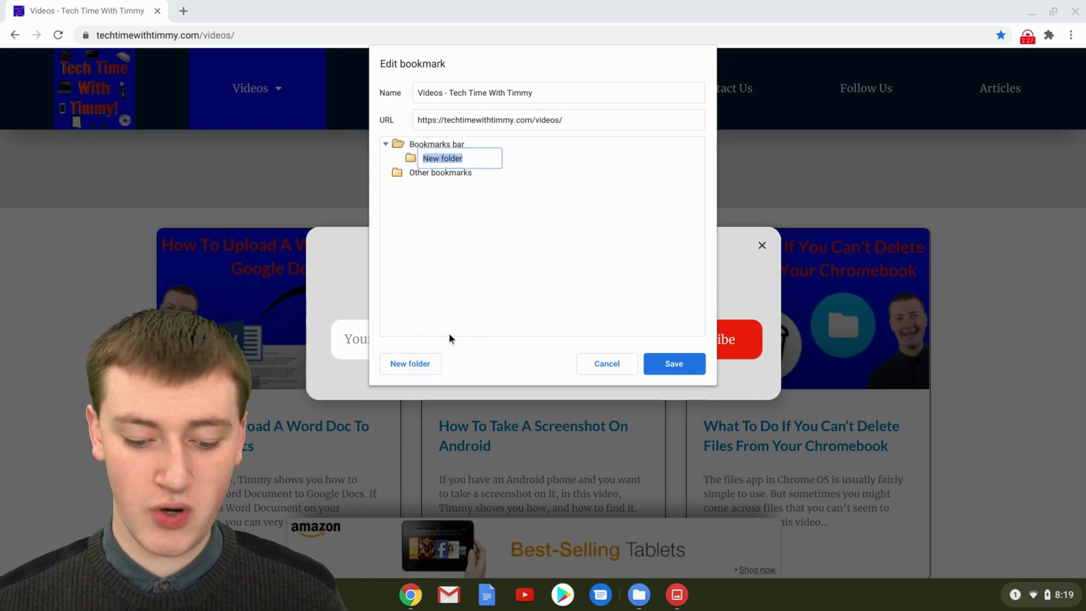
text(Co)
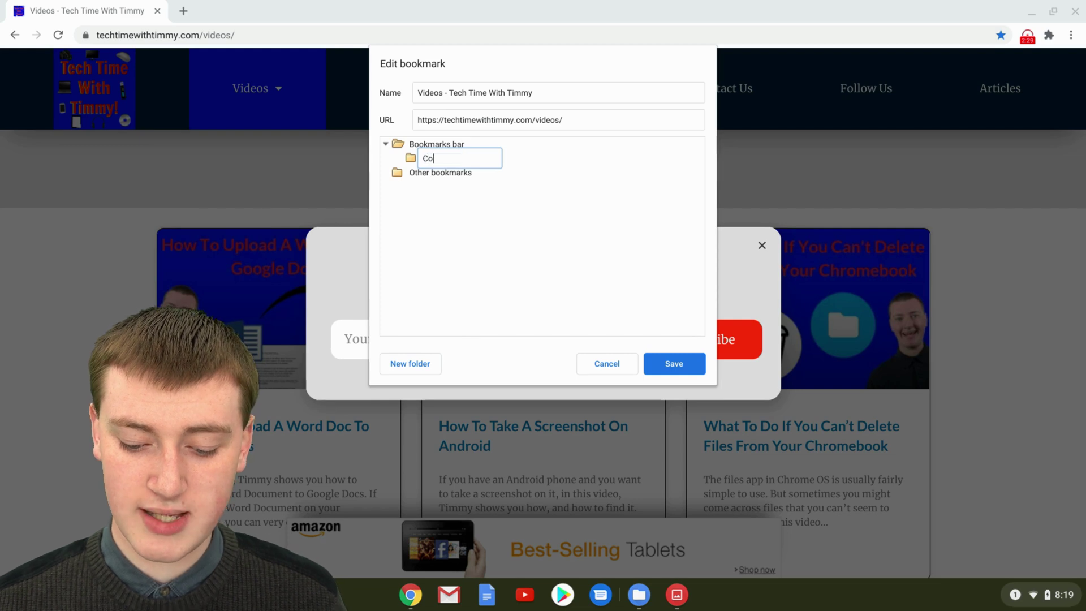
text(ol Things)
key(Return)
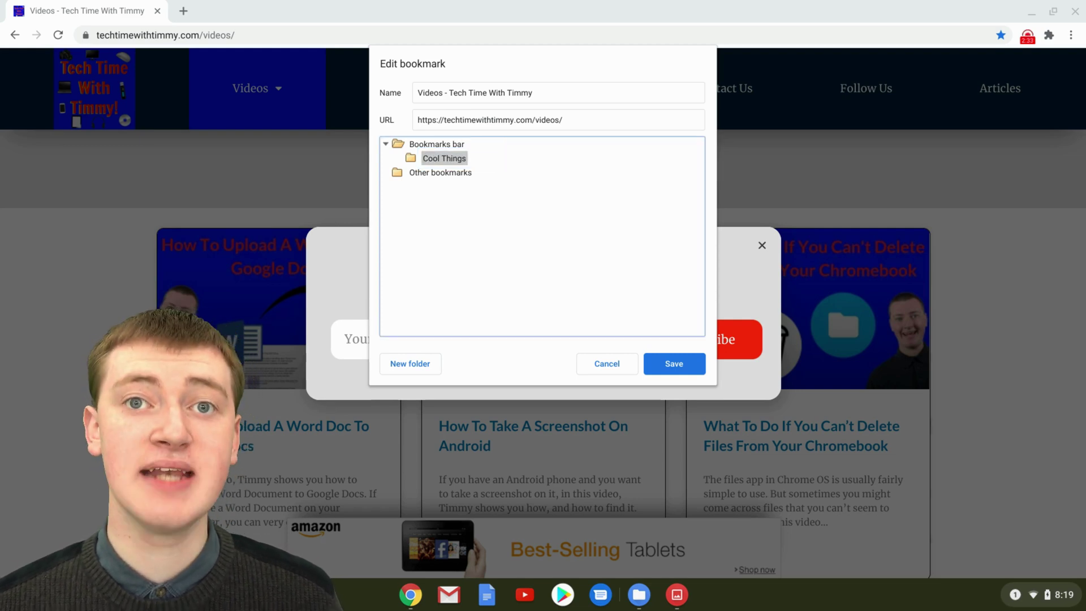
click(689, 367)
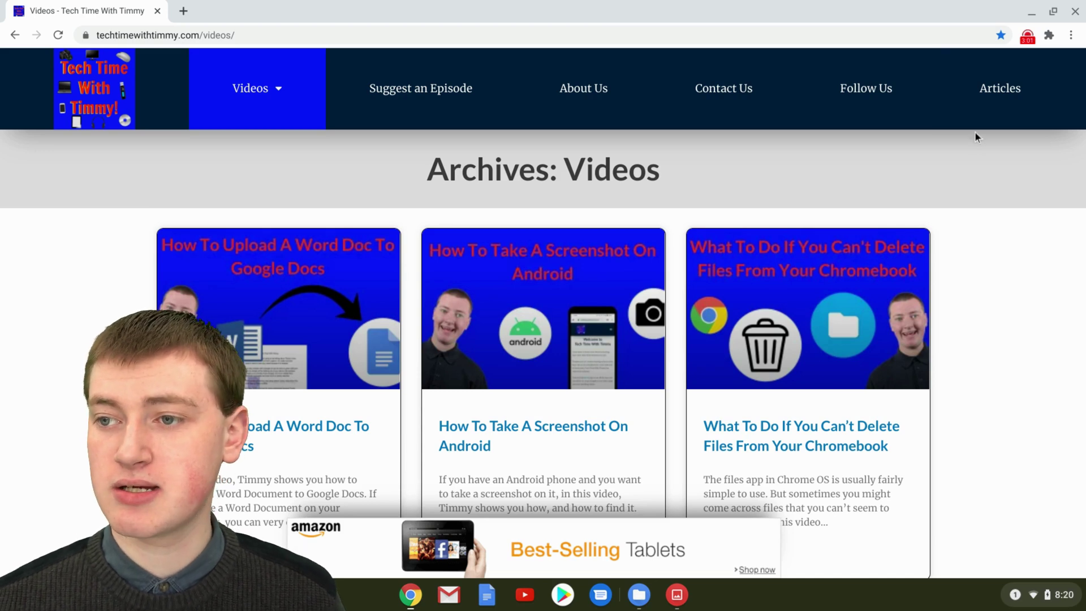
Check that the Cool Things folder holds the Videos bookmark, then open a new tab.
click(1071, 36)
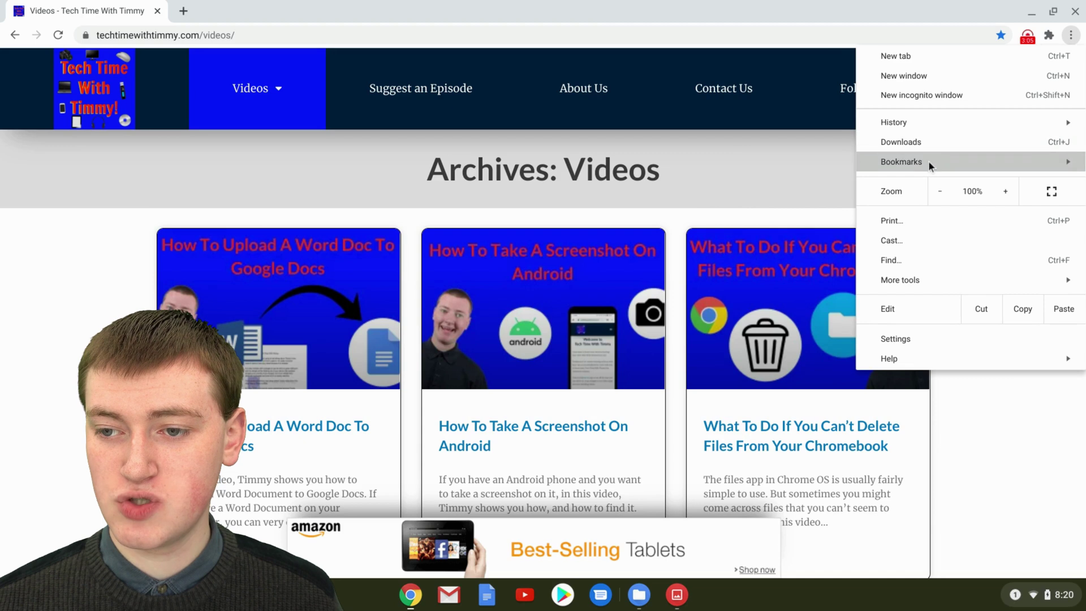
mouse_move(930, 163)
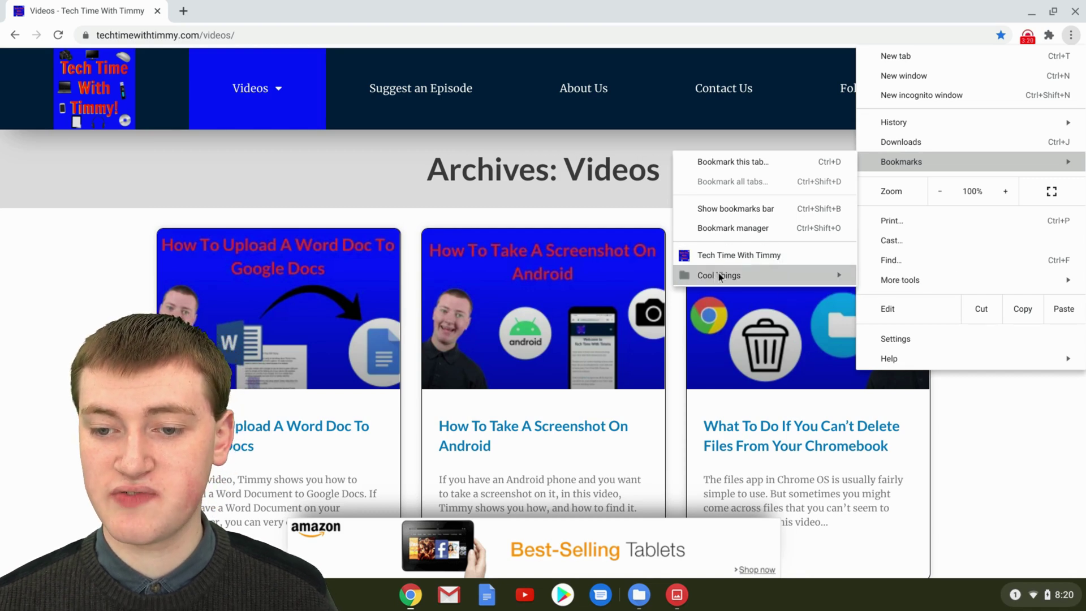
mouse_move(736, 274)
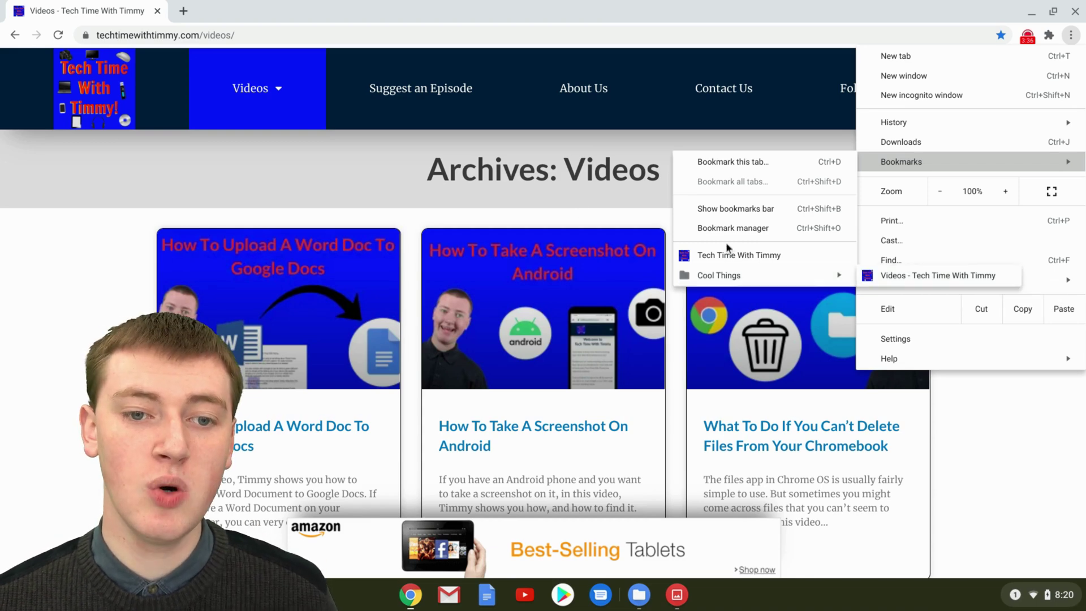
click(376, 153)
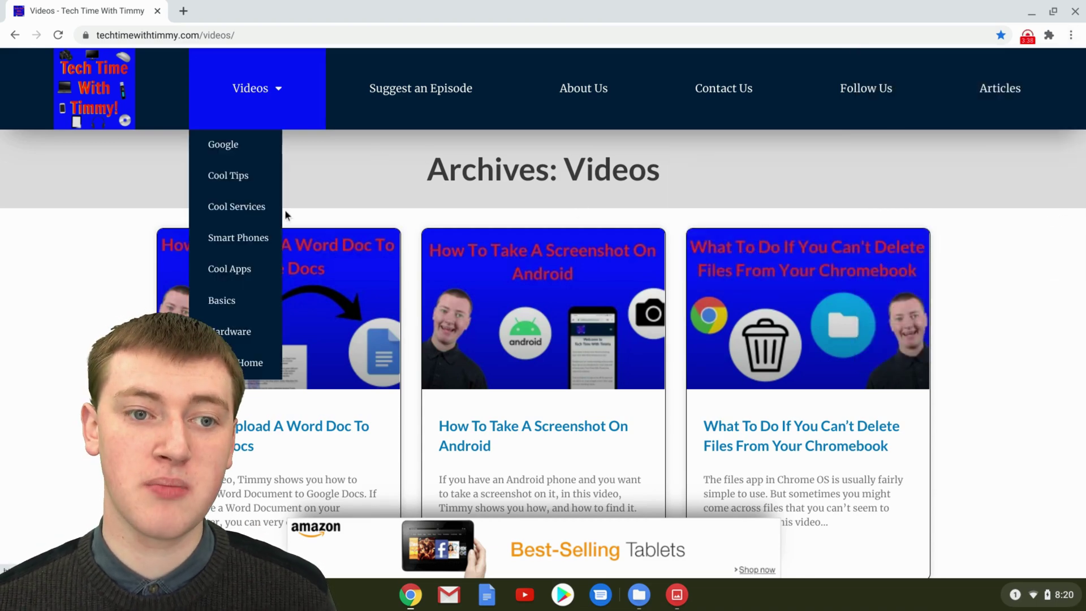
click(182, 10)
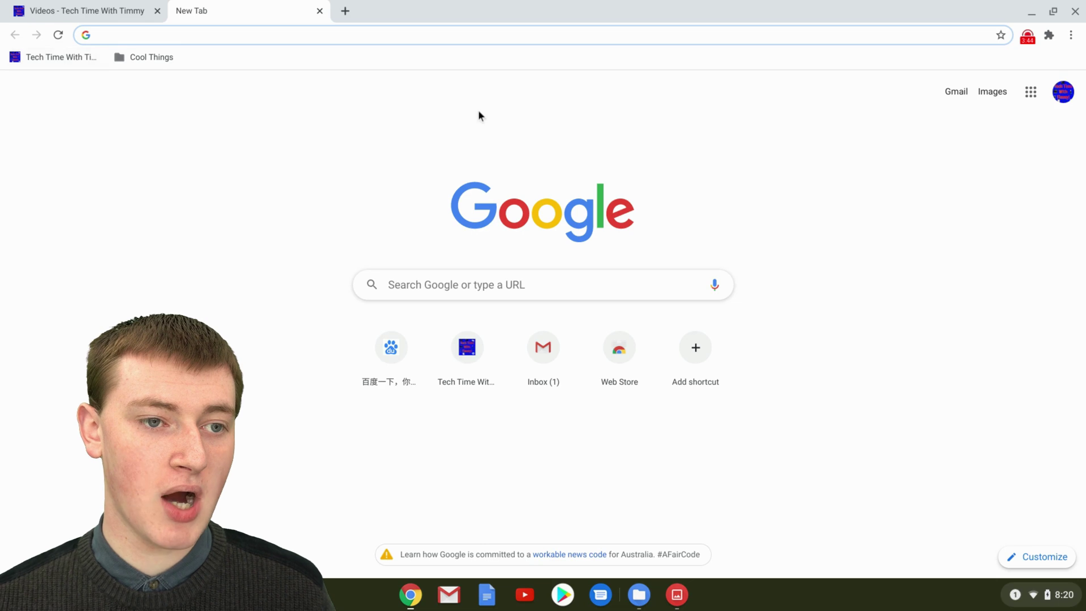
click(57, 56)
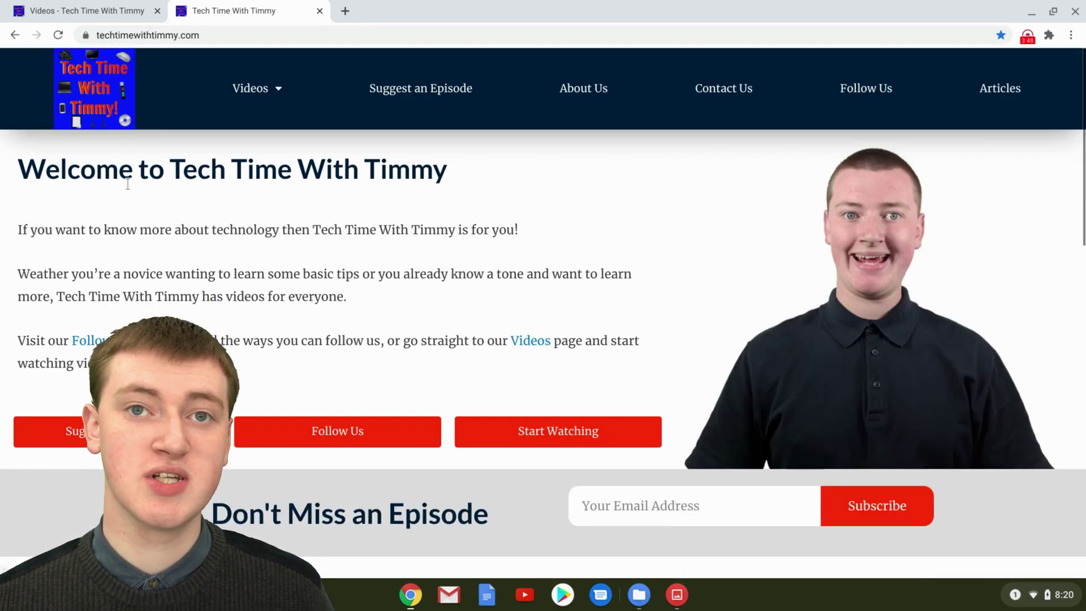
click(345, 11)
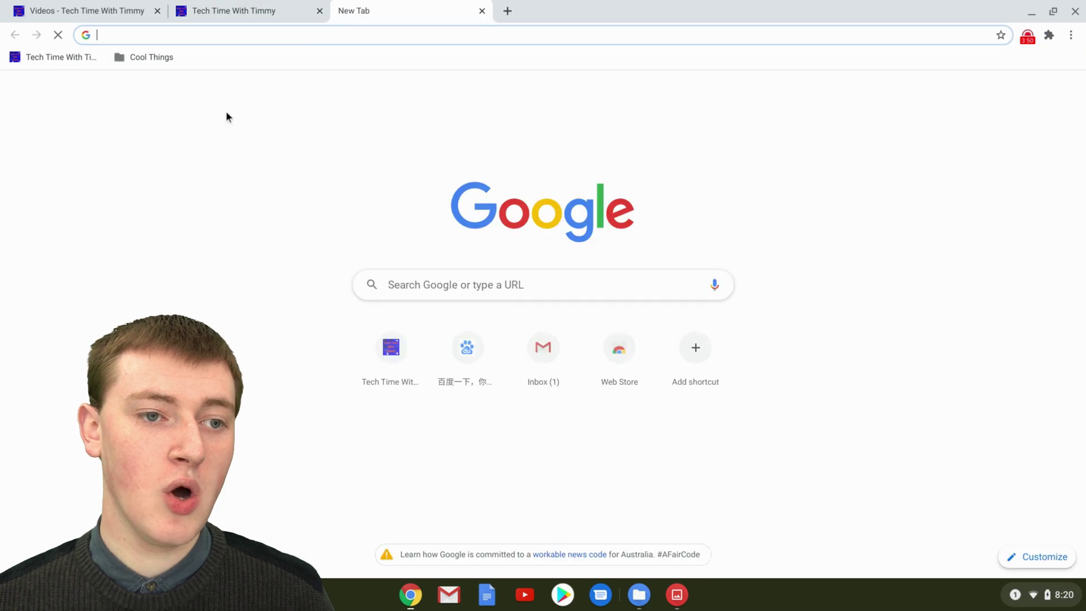
click(162, 57)
click(366, 143)
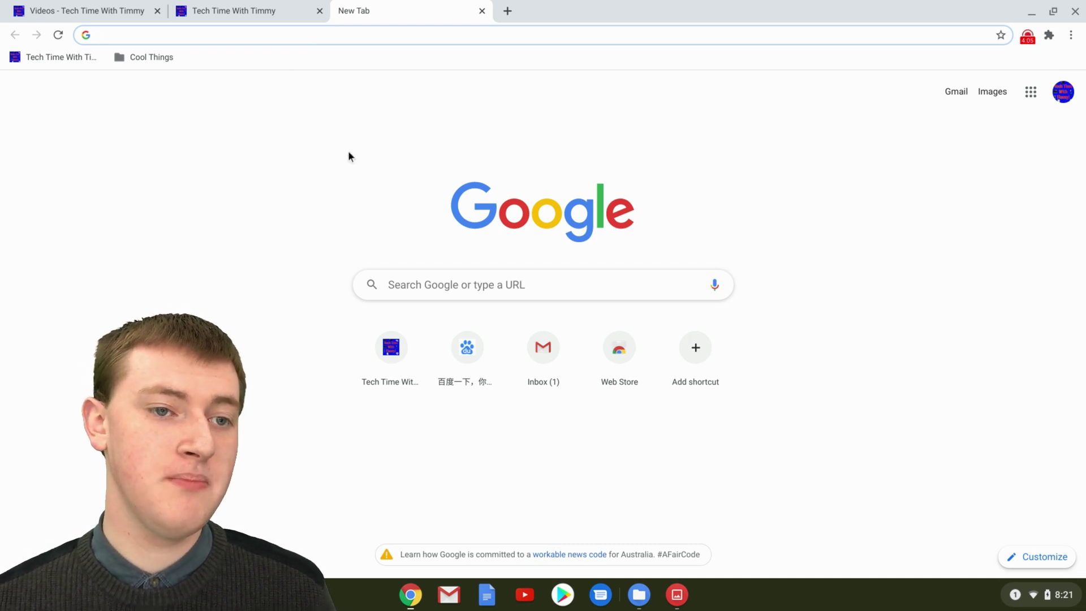
click(213, 8)
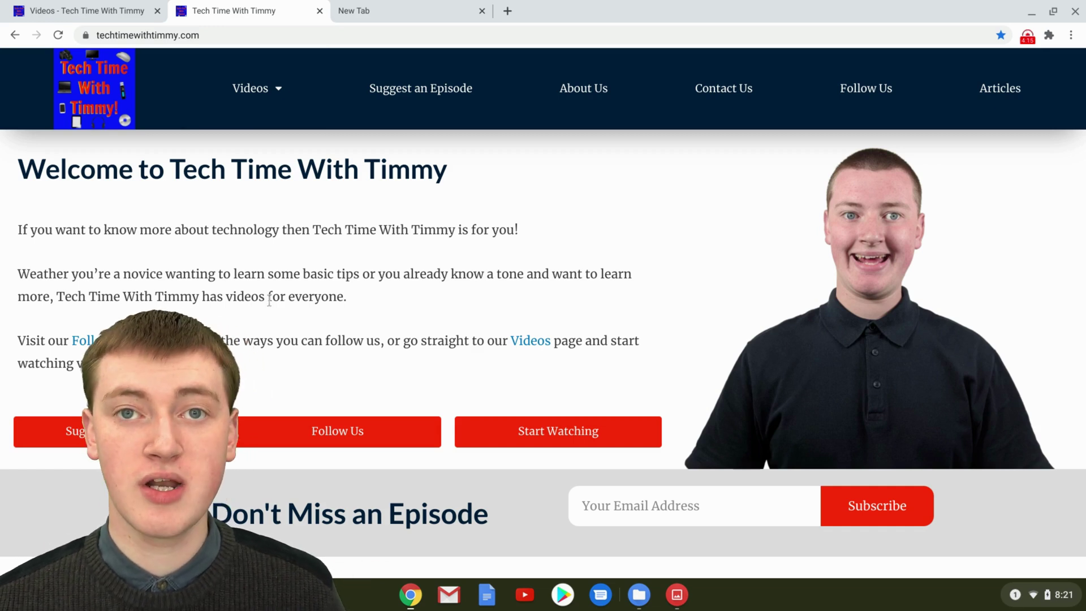
Turn on Show bookmarks bar and open 'Videos - Tech Time With Timmy' from Cool Things.
click(1071, 36)
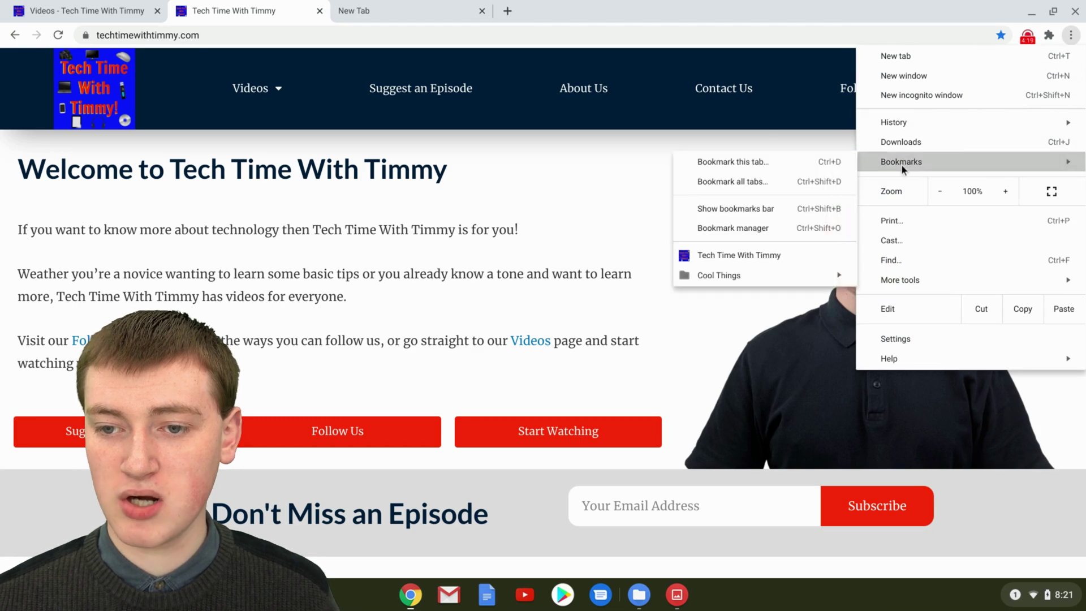
click(765, 206)
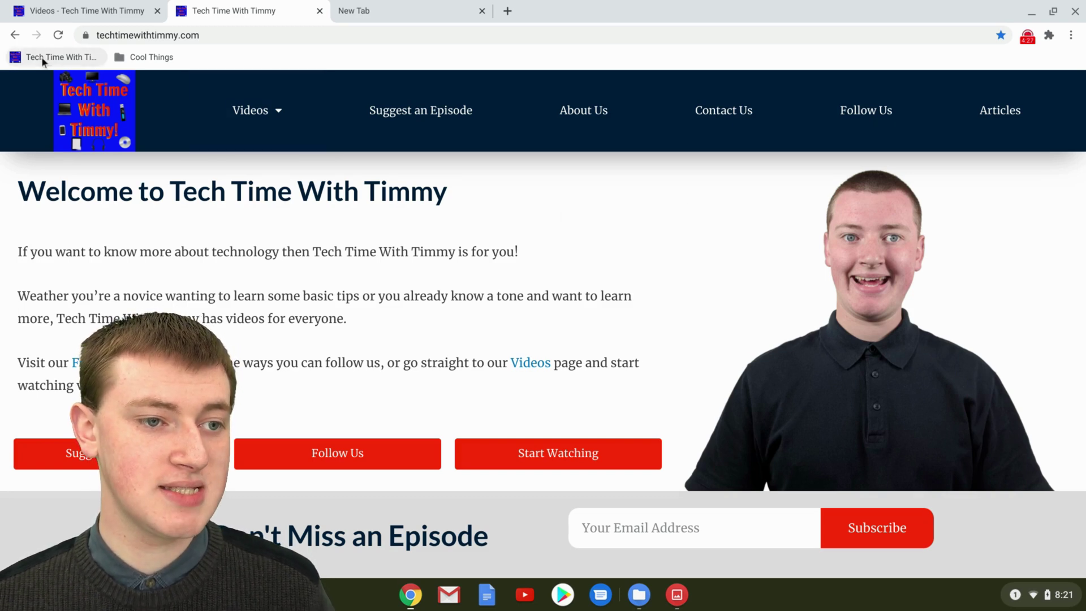
click(149, 57)
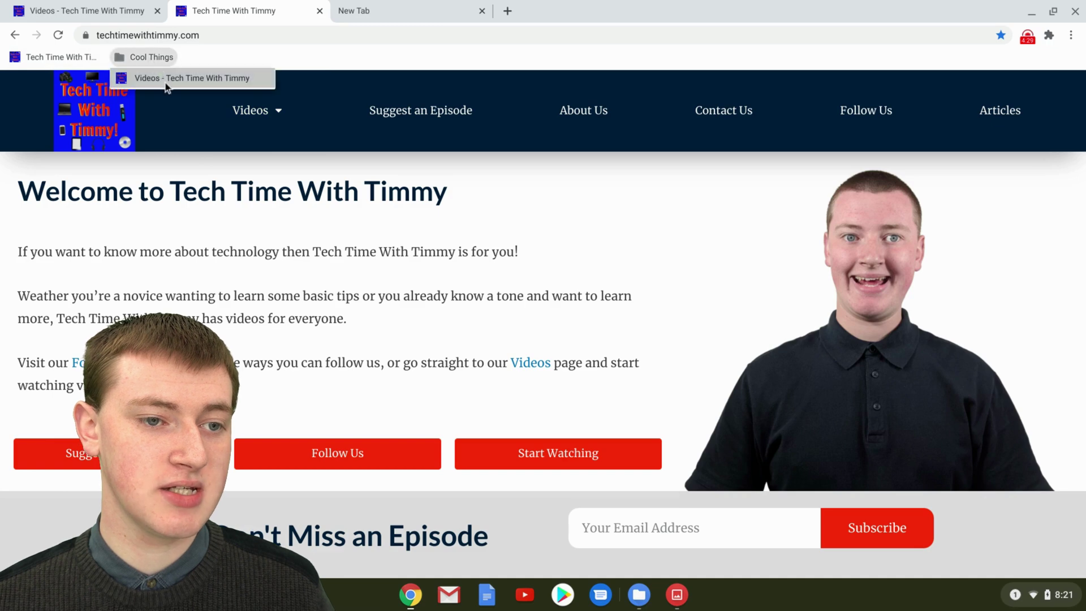
click(167, 75)
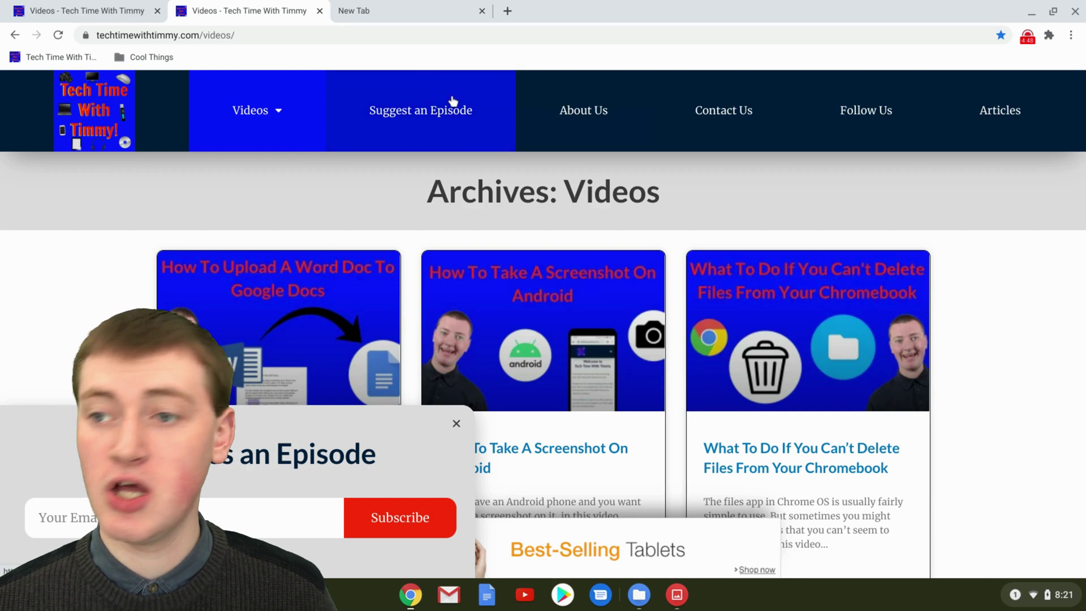
Turn off Show bookmarks bar and open a new Google tab.
click(1071, 35)
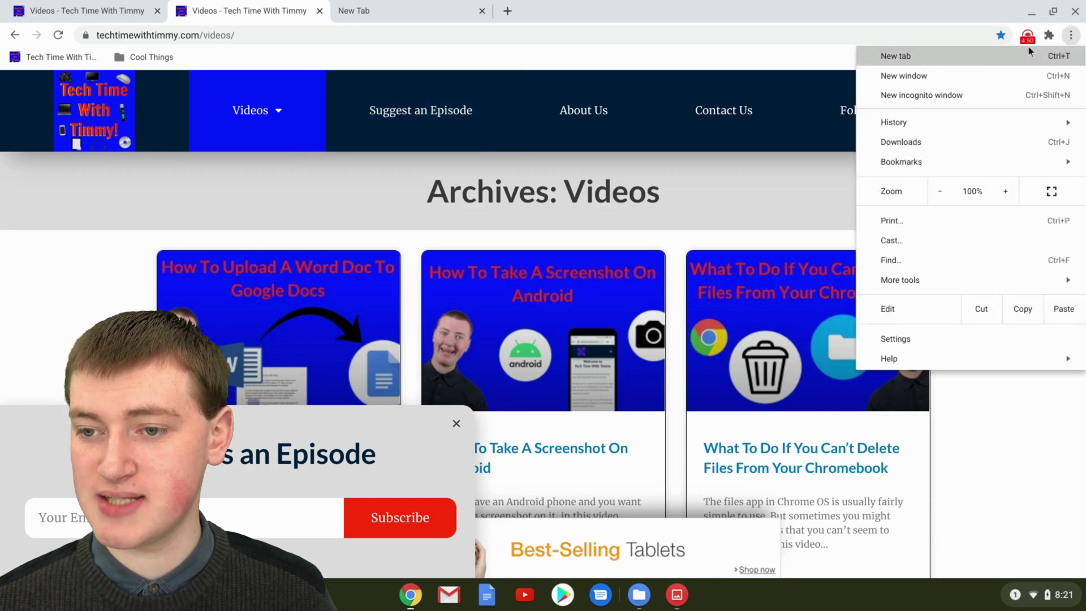
mouse_move(904, 159)
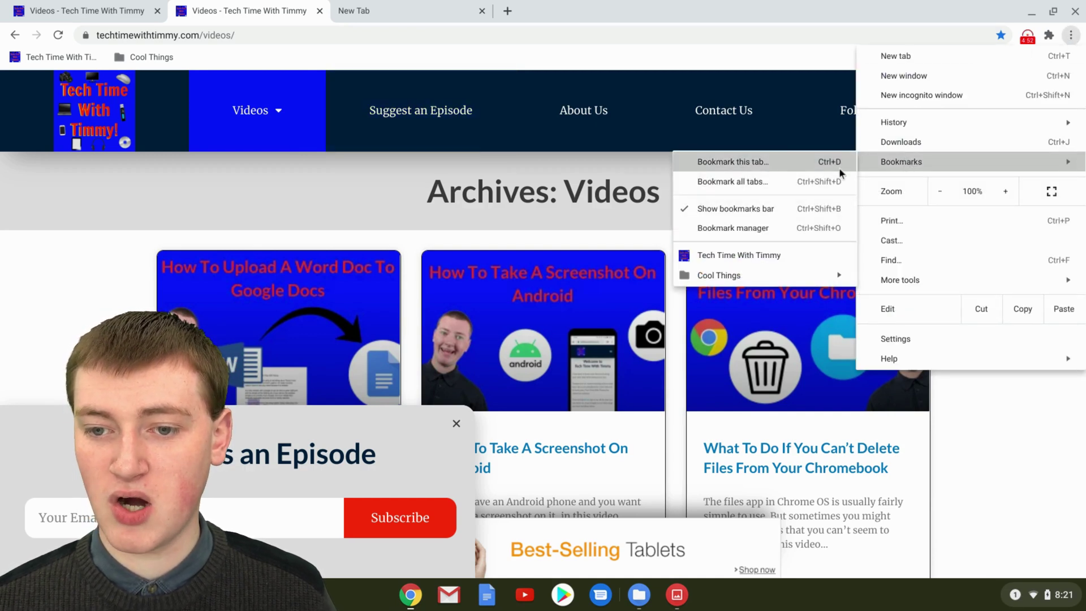
click(719, 207)
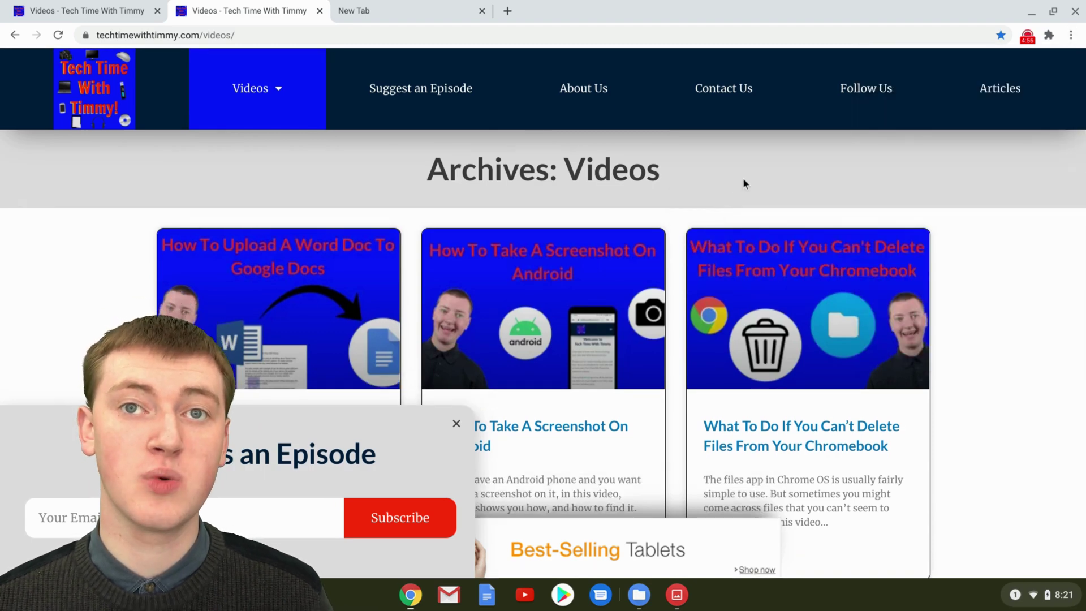
click(508, 11)
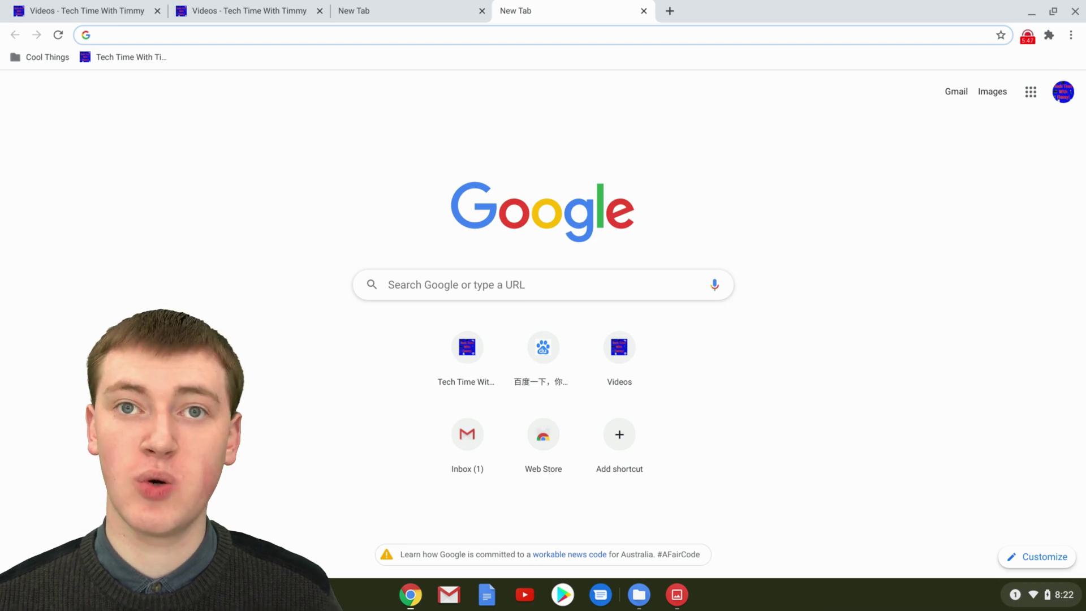
Rename the site bookmark to 'Timmy' and append /cool to its URL.
right_click(111, 55)
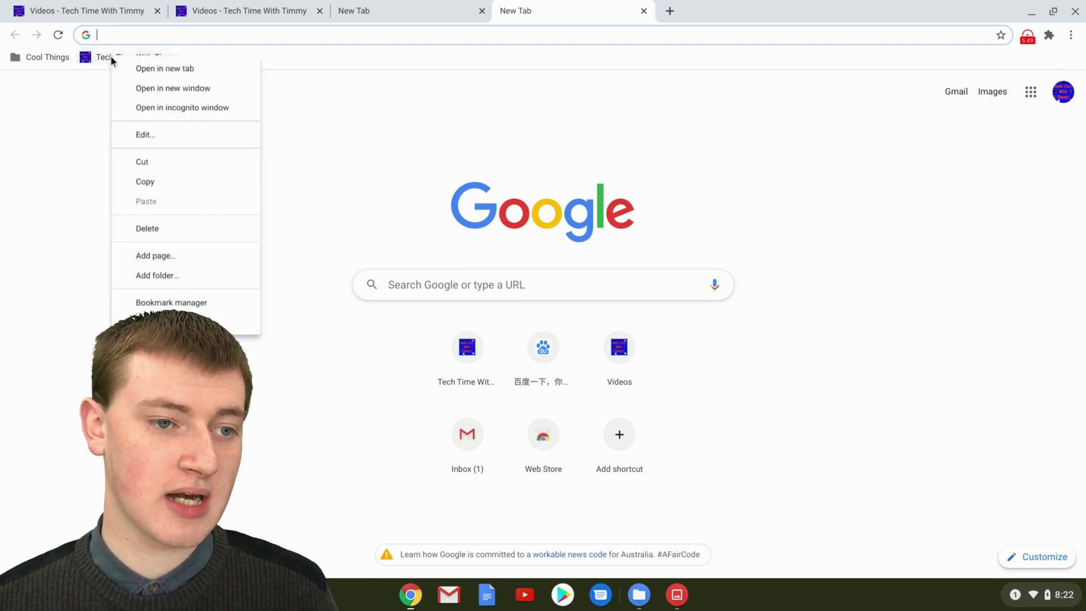
click(153, 133)
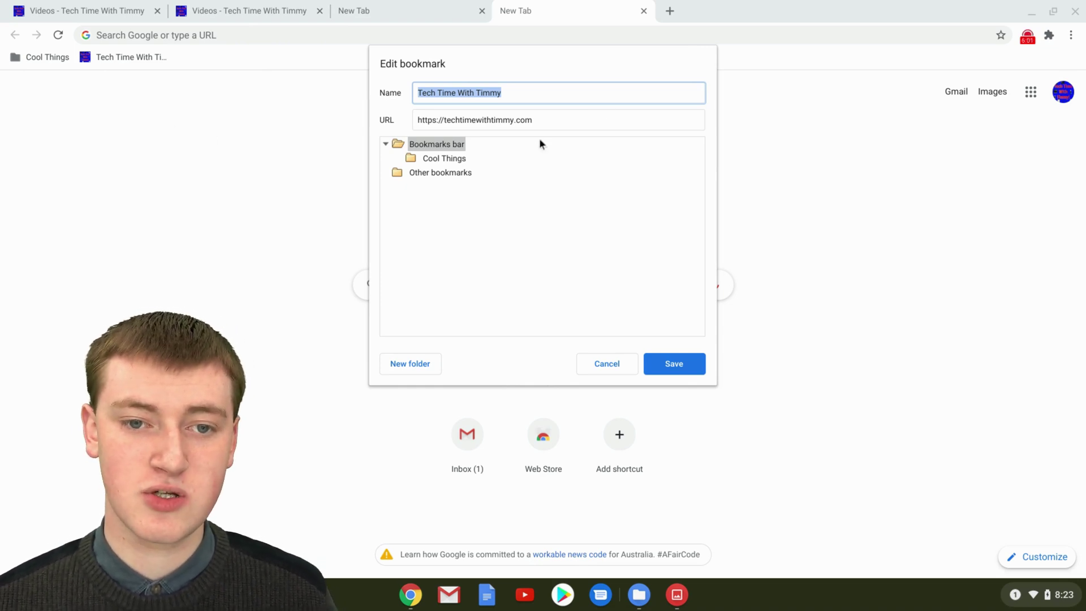
click(517, 91)
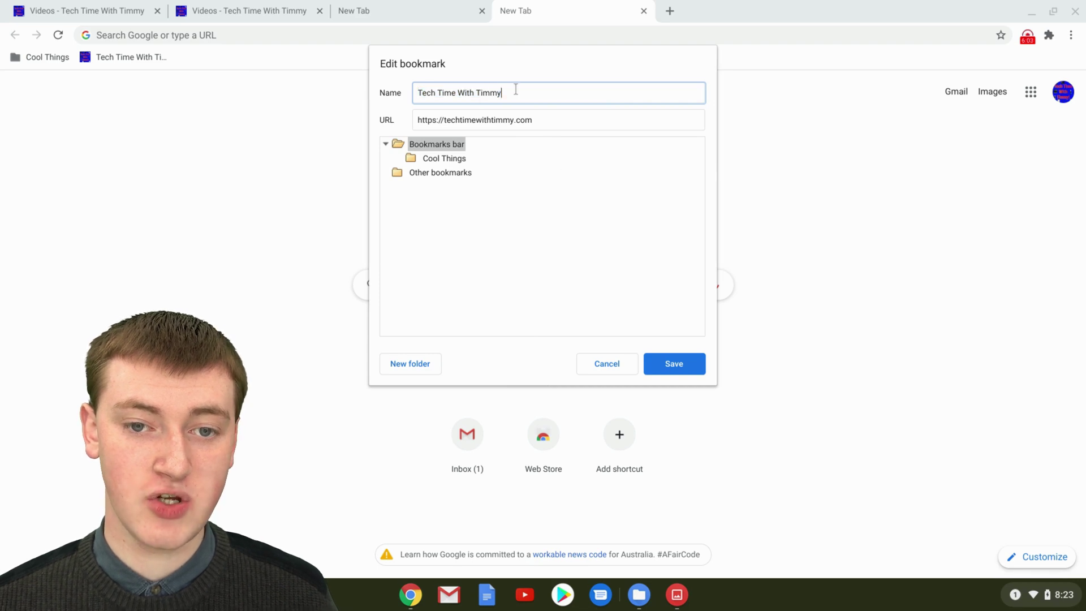
drag(516, 90, 374, 81)
text(Timmy)
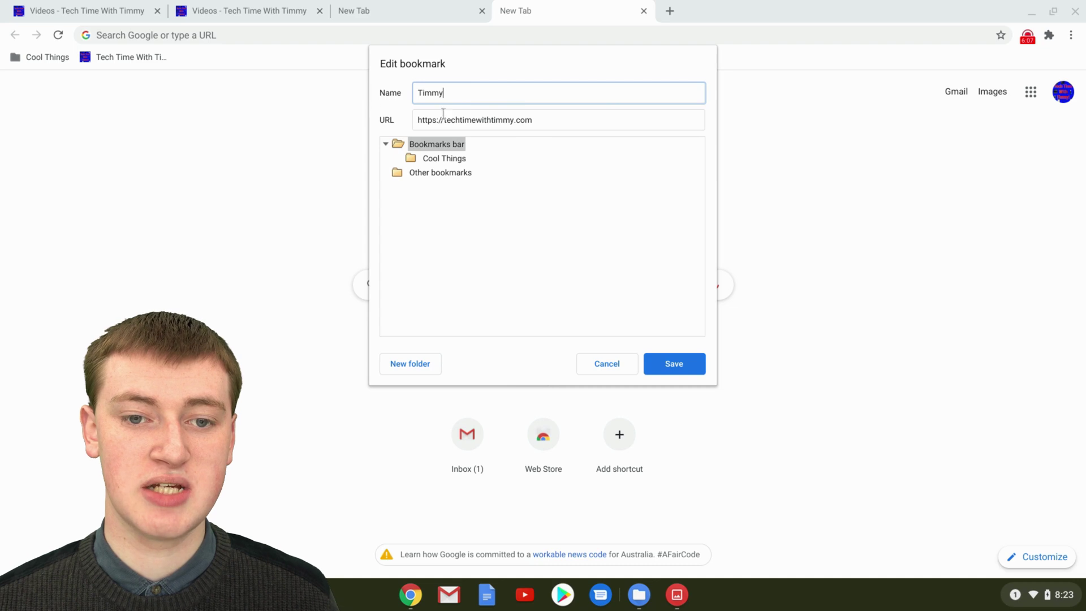
click(538, 120)
text(/cool)
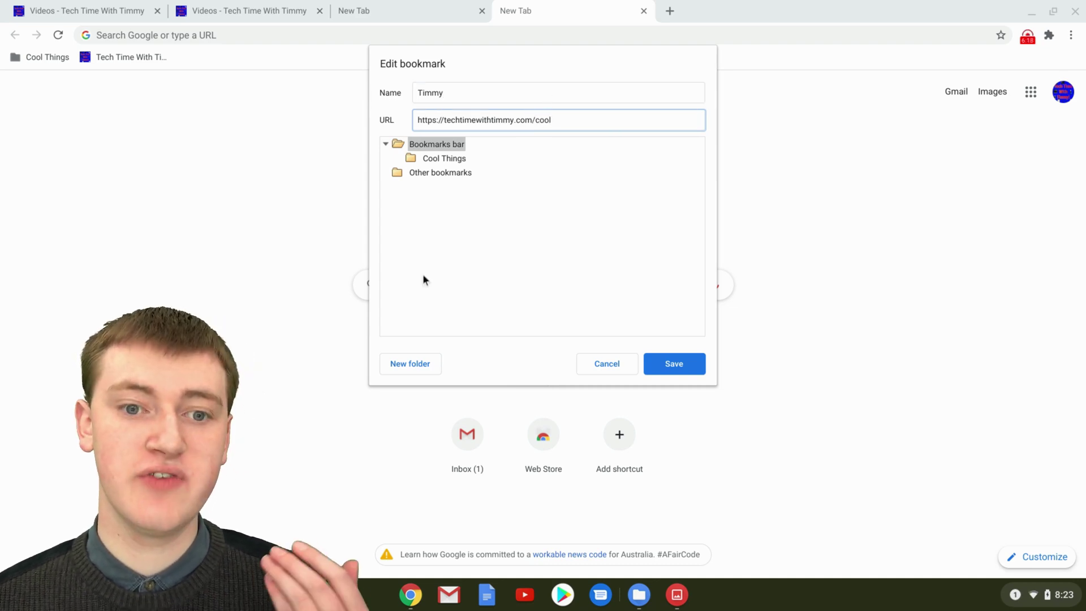
Save the bookmark into a new bookmarks-bar folder named 'fghj' and check its contents.
click(431, 364)
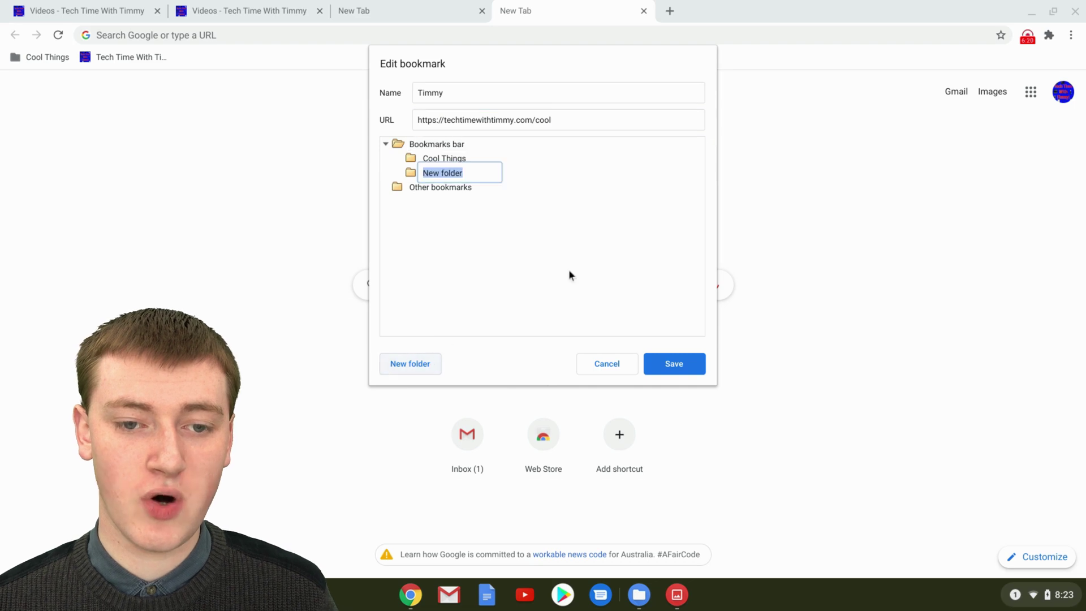
text(fghj)
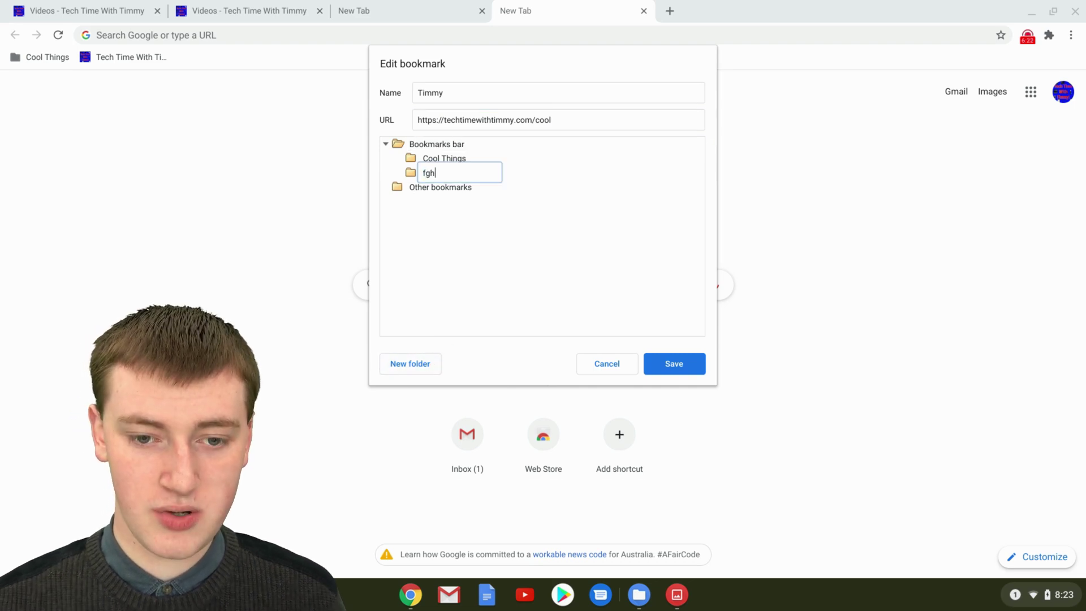
click(565, 276)
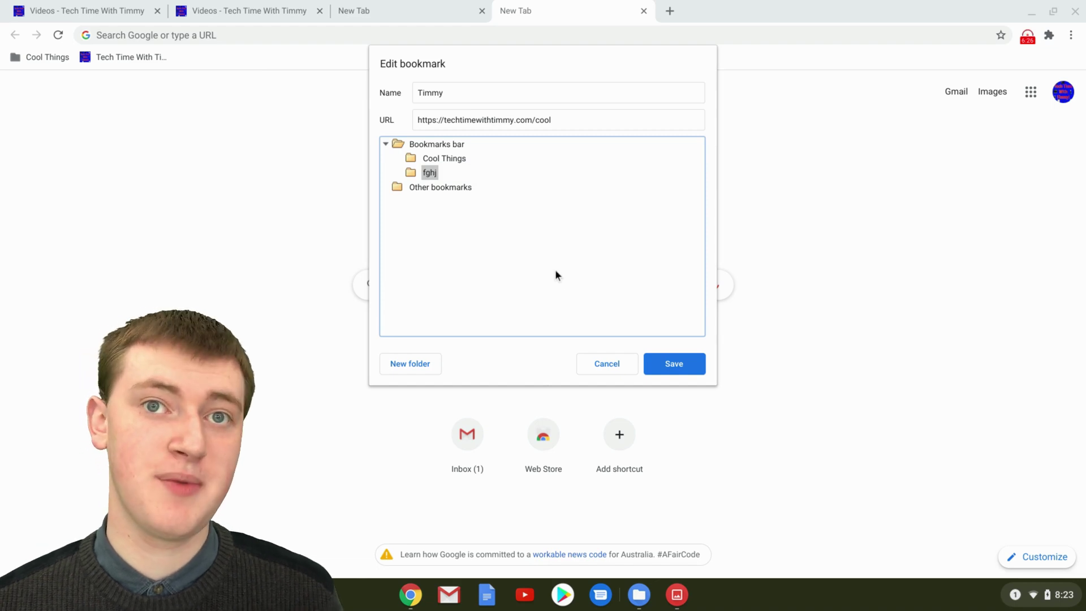
click(671, 362)
click(98, 57)
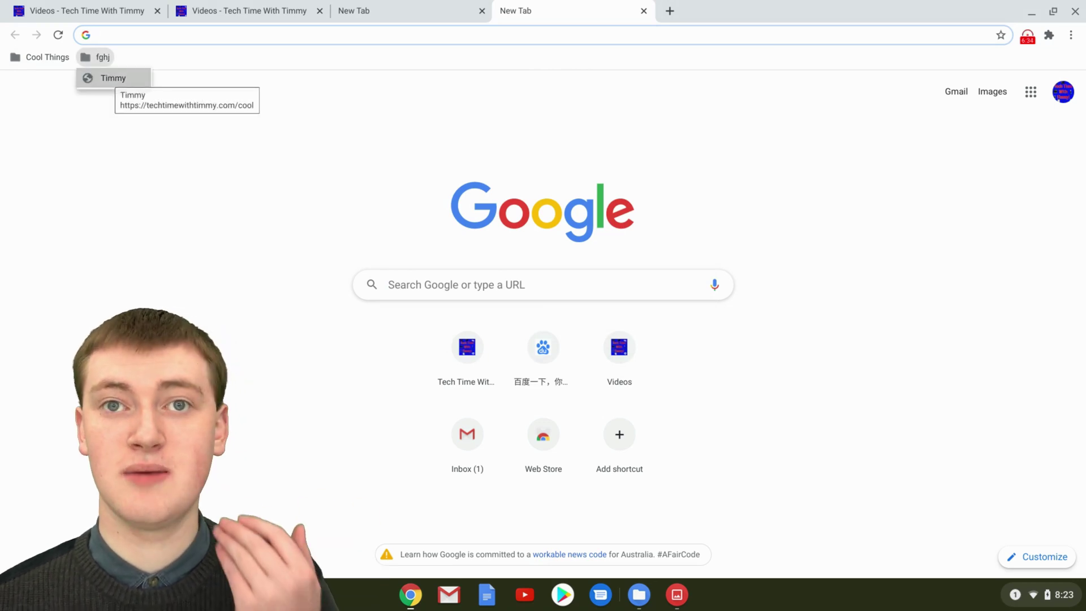
Close the folder list and delete the Timmy bookmark from the bookmarks bar.
click(246, 168)
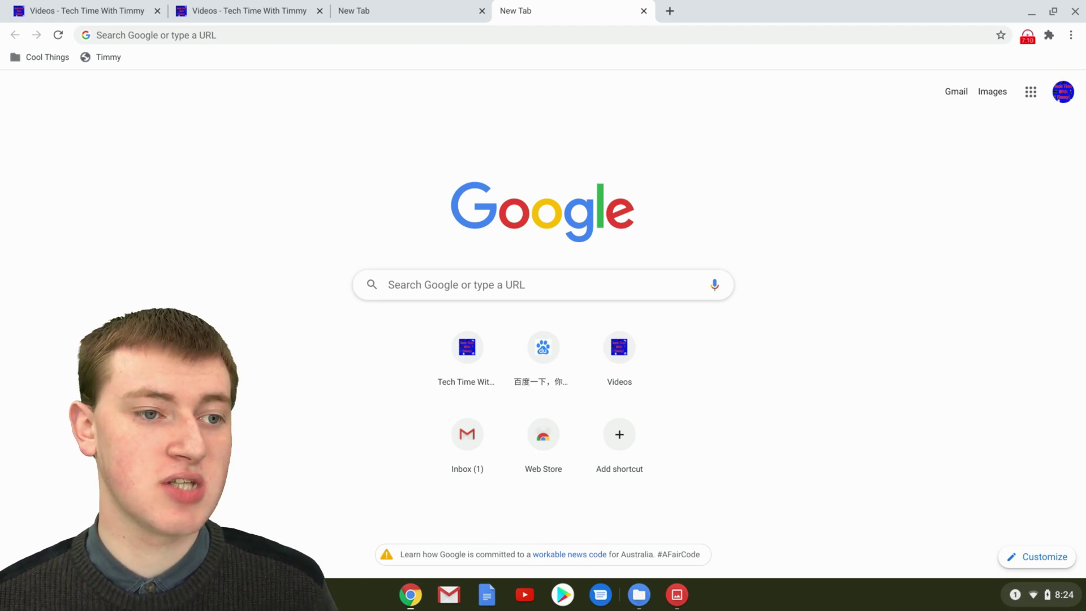
right_click(97, 59)
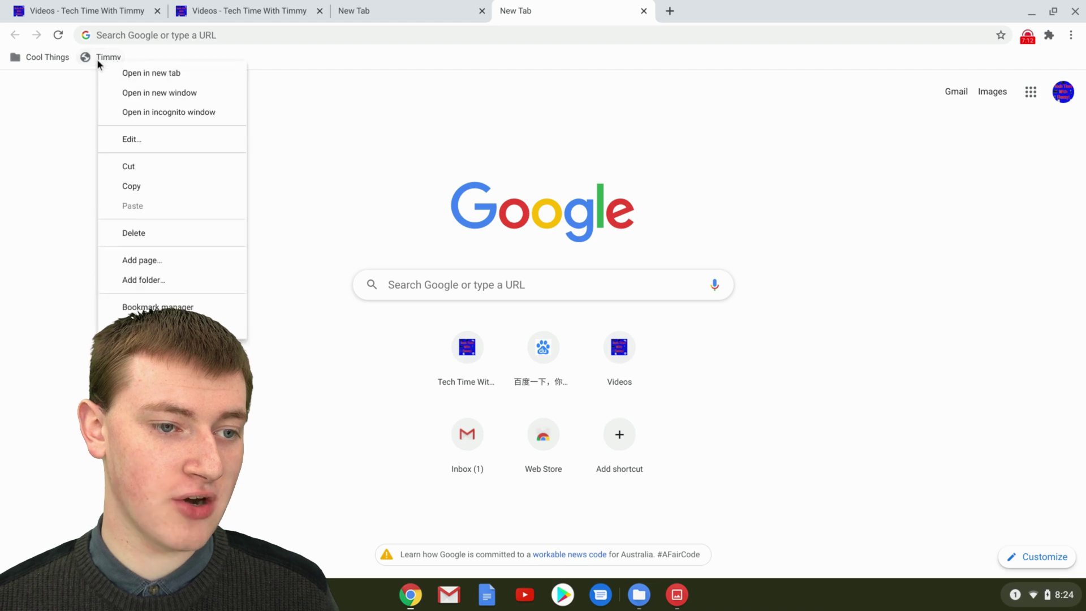
click(162, 228)
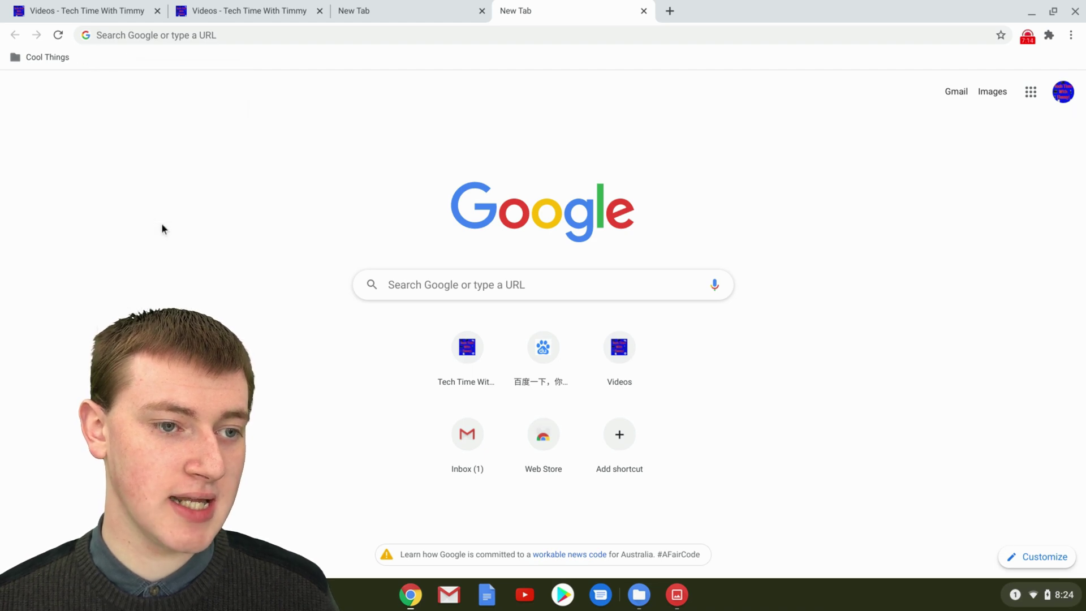